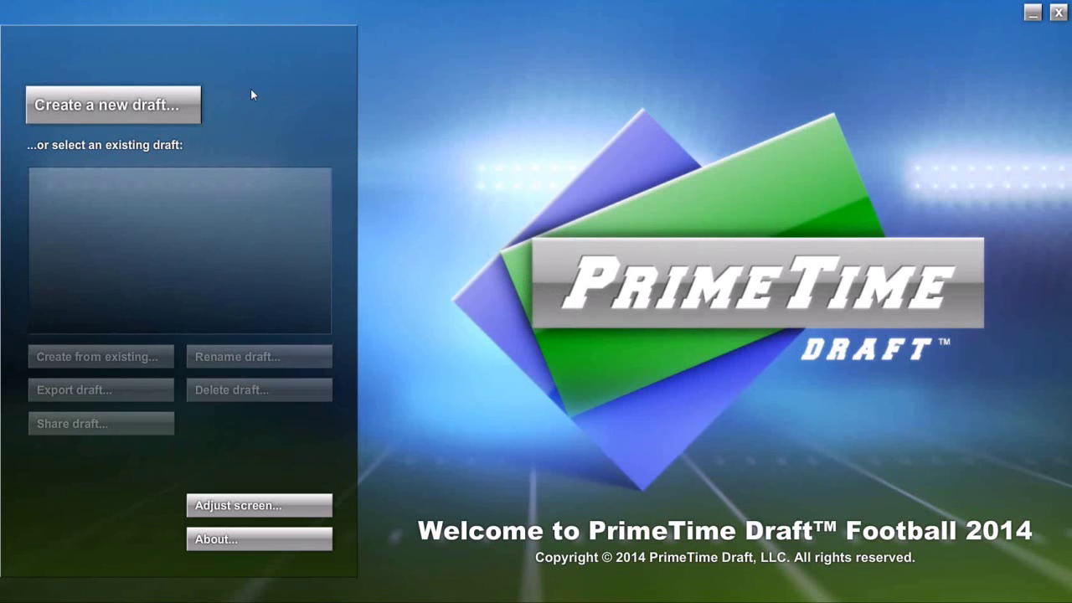
Step: Create a new draft named 'Snake Draft League' with 8 teams, 15 rounds, Snake type
left_click(120, 104)
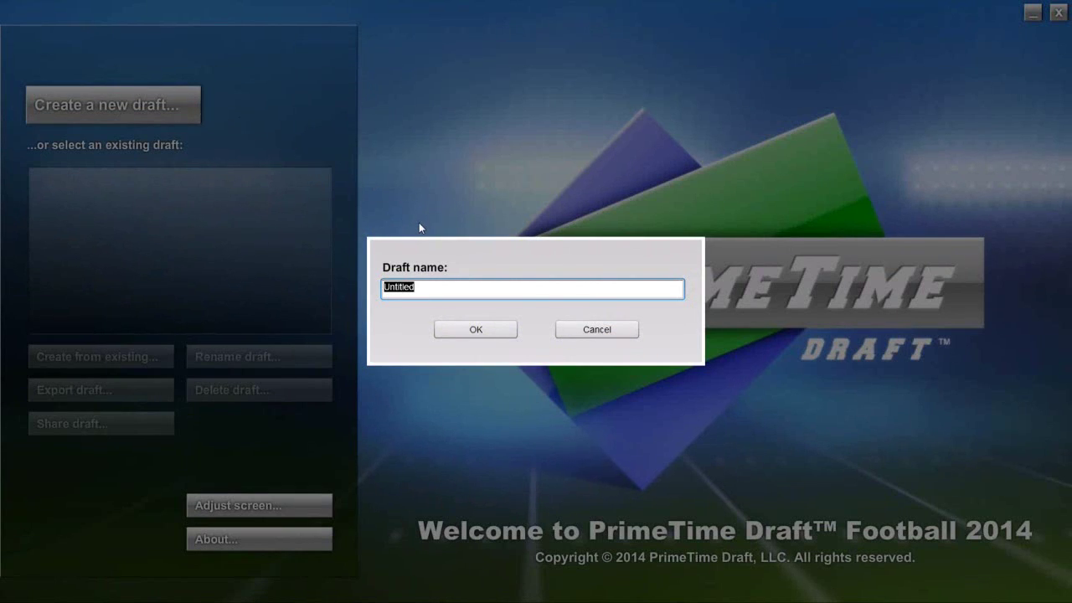
type("Snake Draft League")
key("Return")
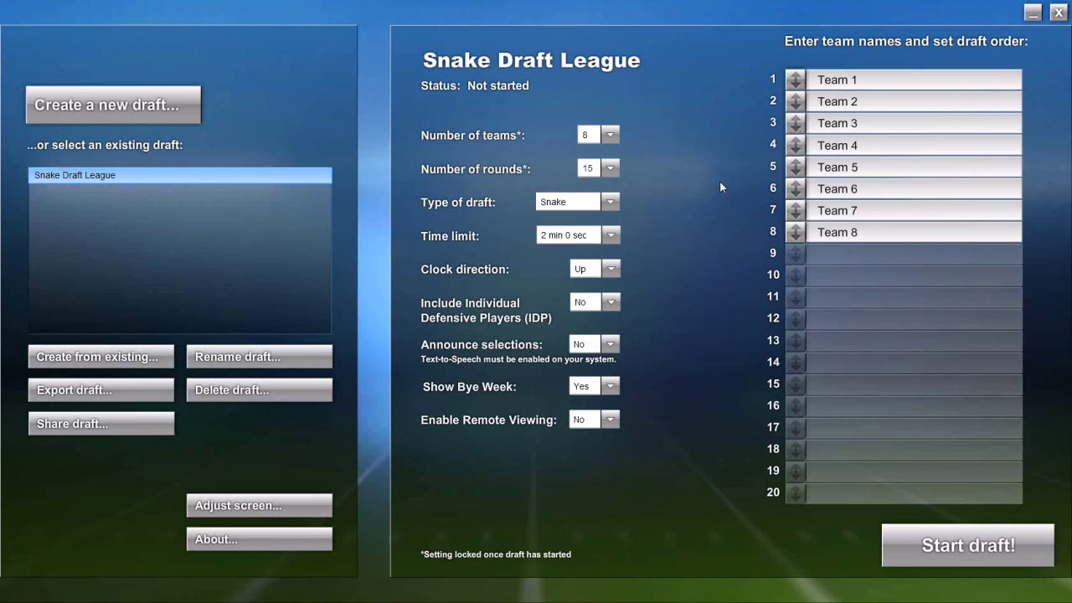
left_click(609, 135)
left_click_drag(614, 157, 611, 205)
left_click(610, 169)
left_click(610, 168)
left_click(610, 203)
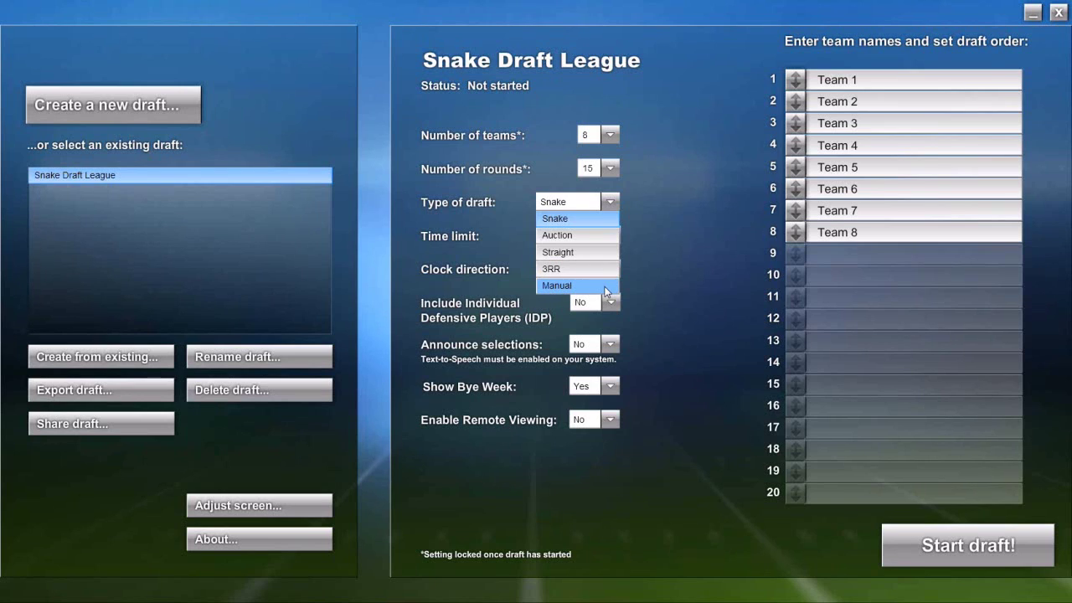
left_click(609, 205)
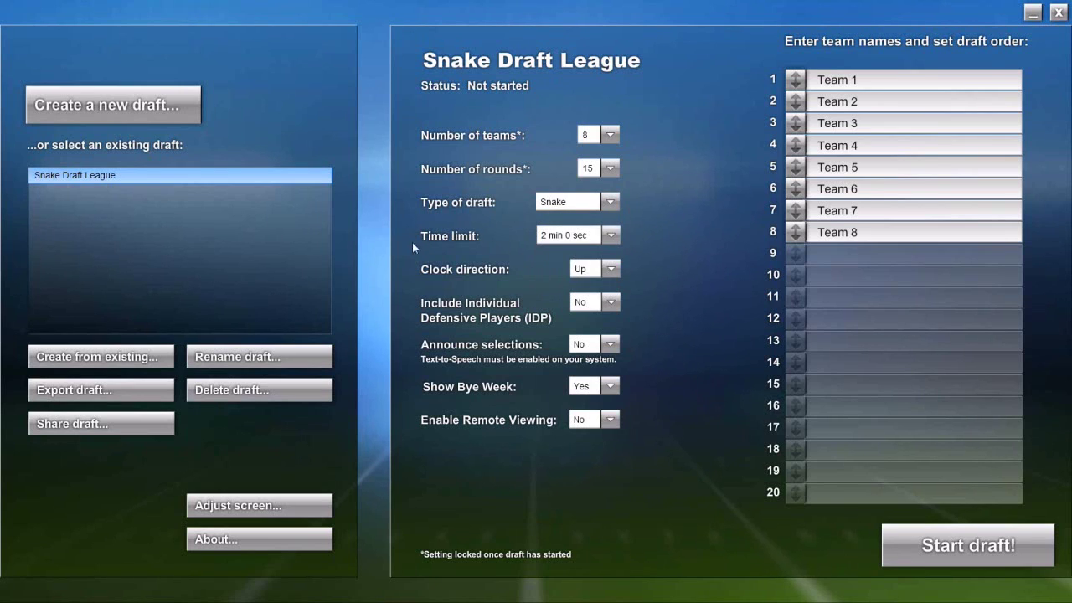
left_click(611, 236)
scroll(615, 271, "up", 1)
mouse_move(615, 270)
left_mouse_down()
mouse_move(615, 315)
mouse_move(616, 255)
left_mouse_up()
left_click(612, 237)
left_click(611, 268)
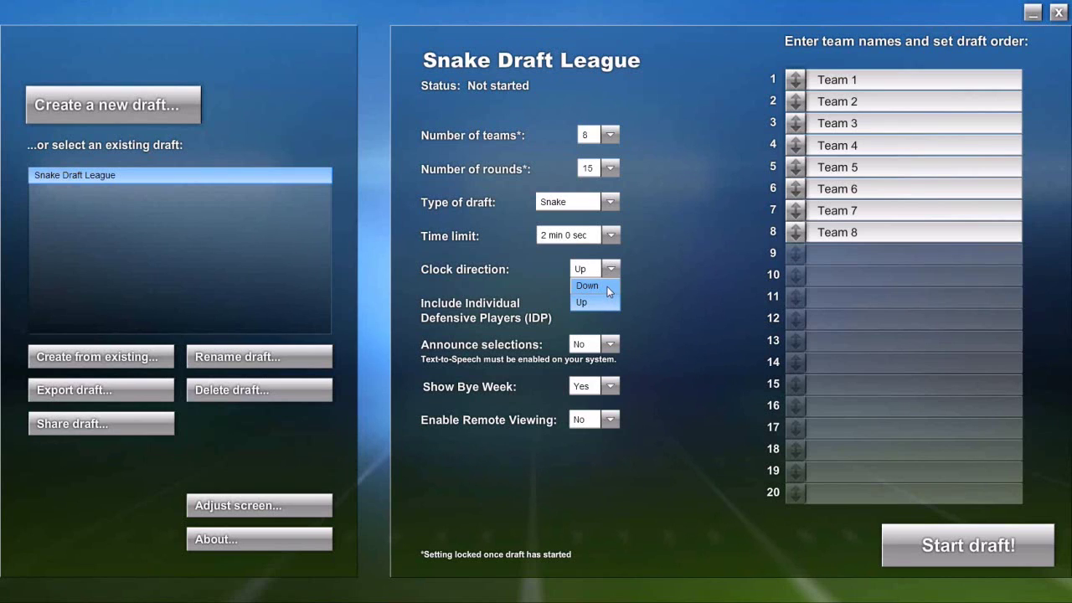
left_click(611, 269)
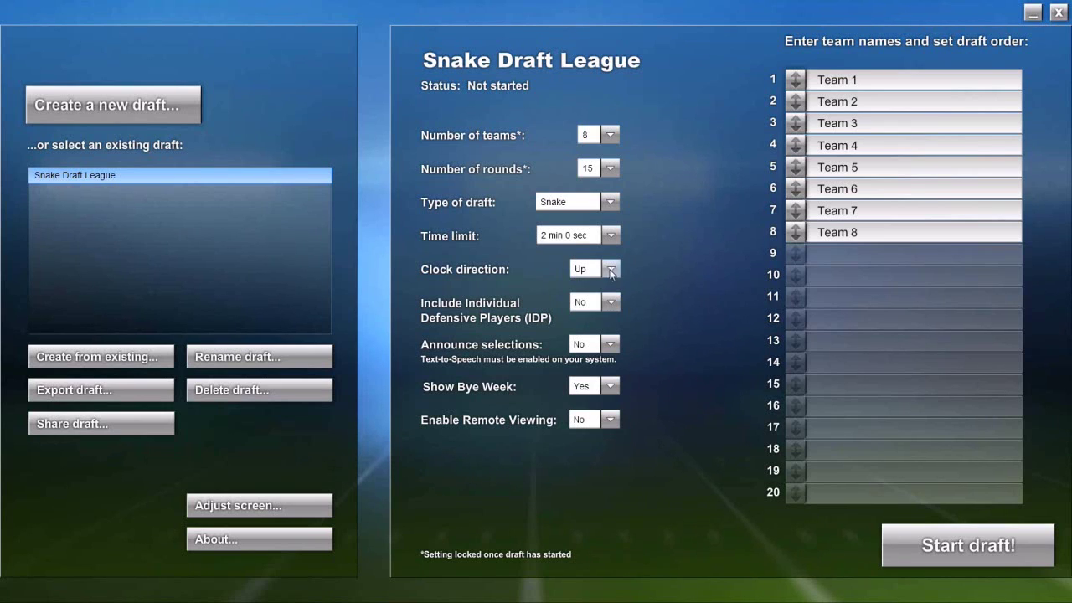
left_click(611, 304)
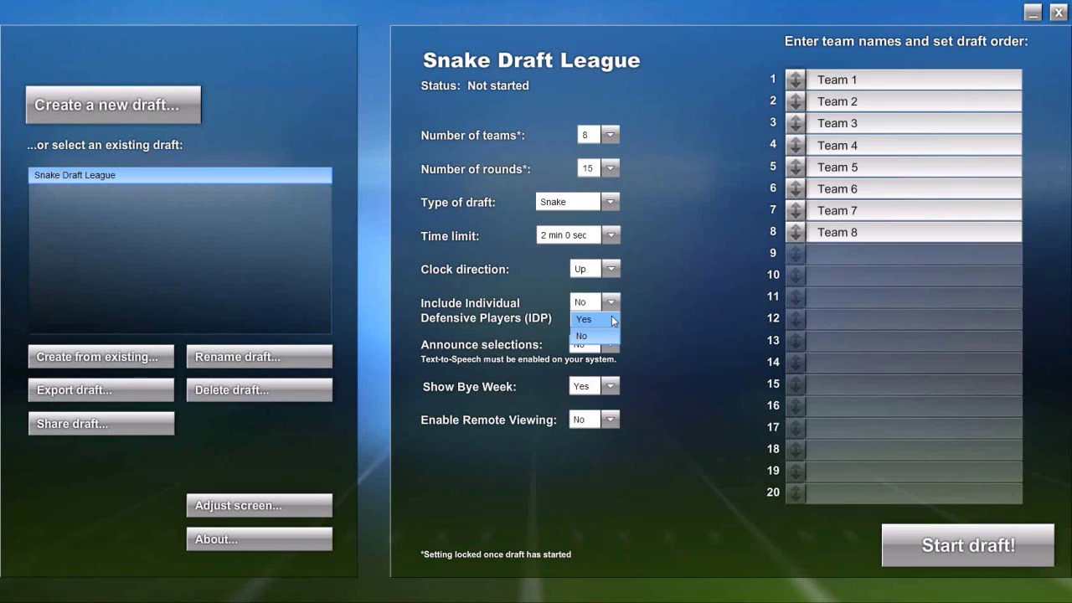
left_click(613, 301)
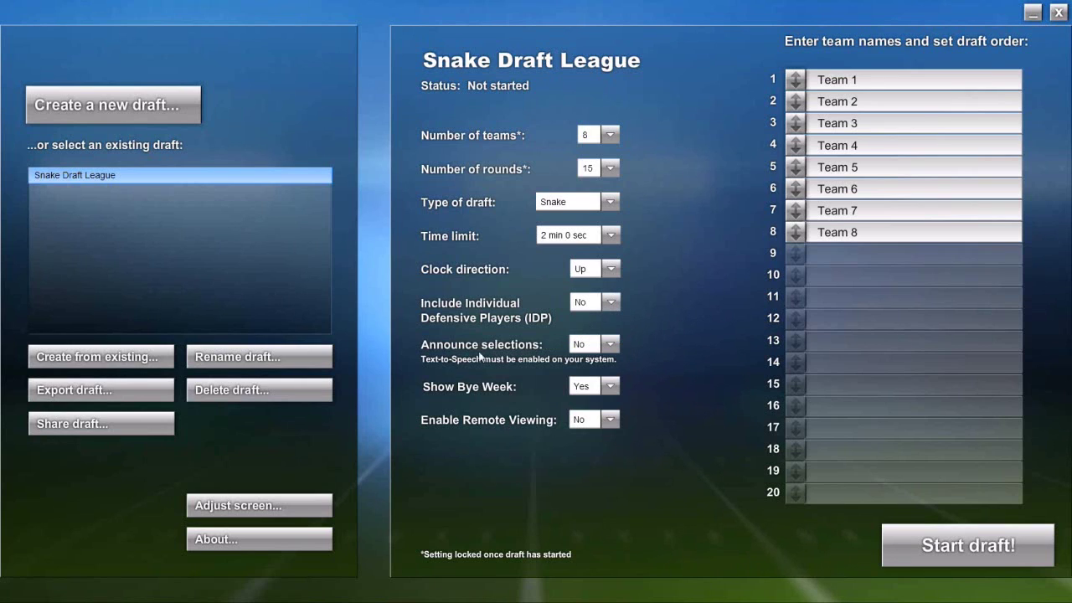
left_click(615, 343)
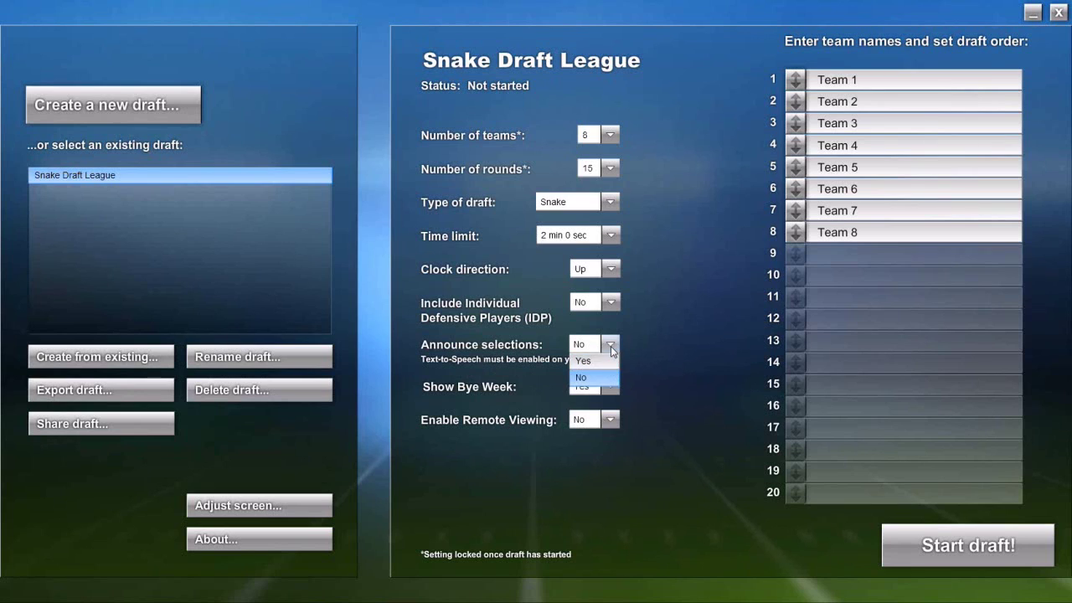
left_click(613, 345)
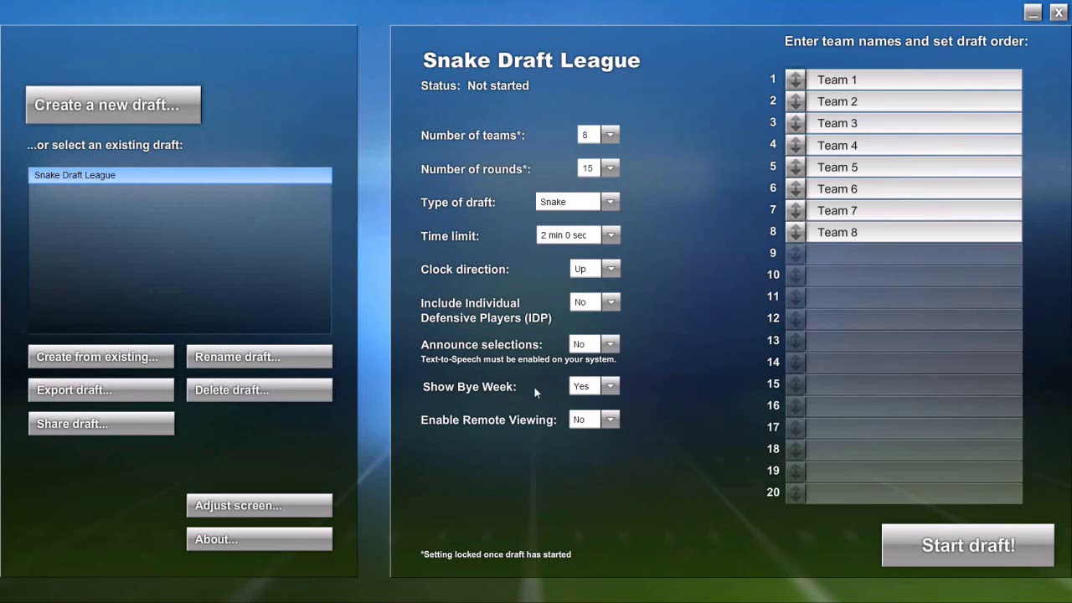
left_click(609, 389)
left_click(608, 405)
left_click(611, 425)
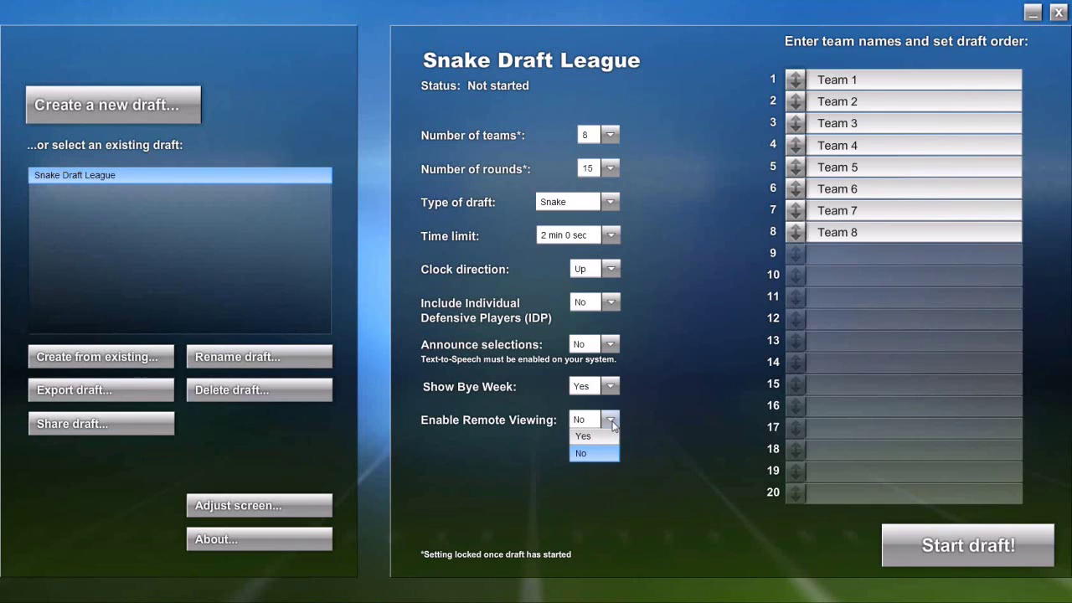
left_click(612, 424)
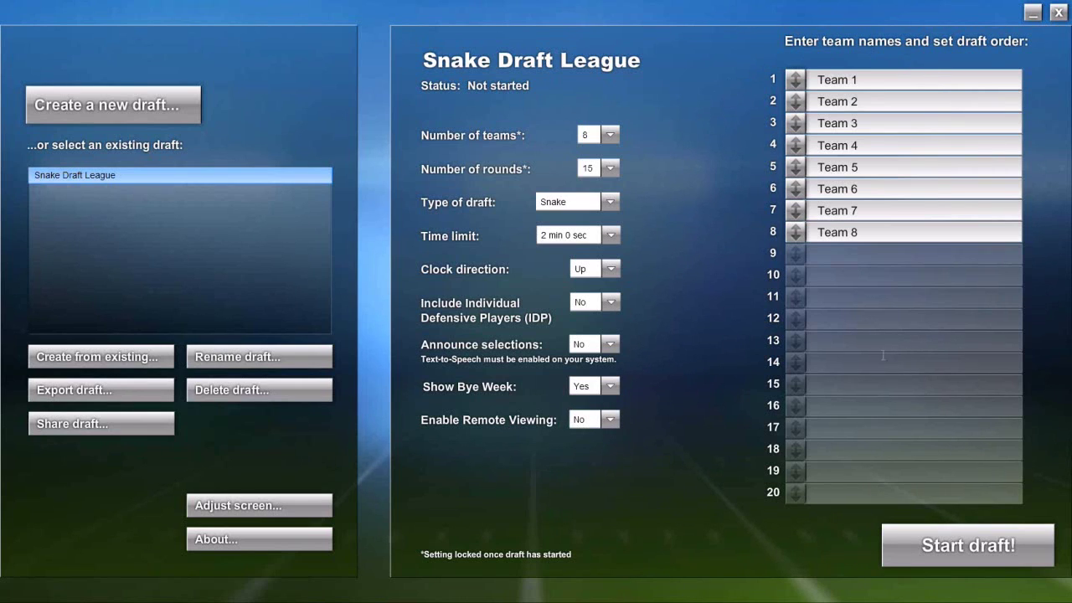
Step: Rename teams 1 and 2 to Mud Dogs and Funky Monkeys, then move Team 5 to pick 1 and Mud Dogs to pick 8
left_click(806, 83)
key("ctrl+a")
type("Mud Dogs")
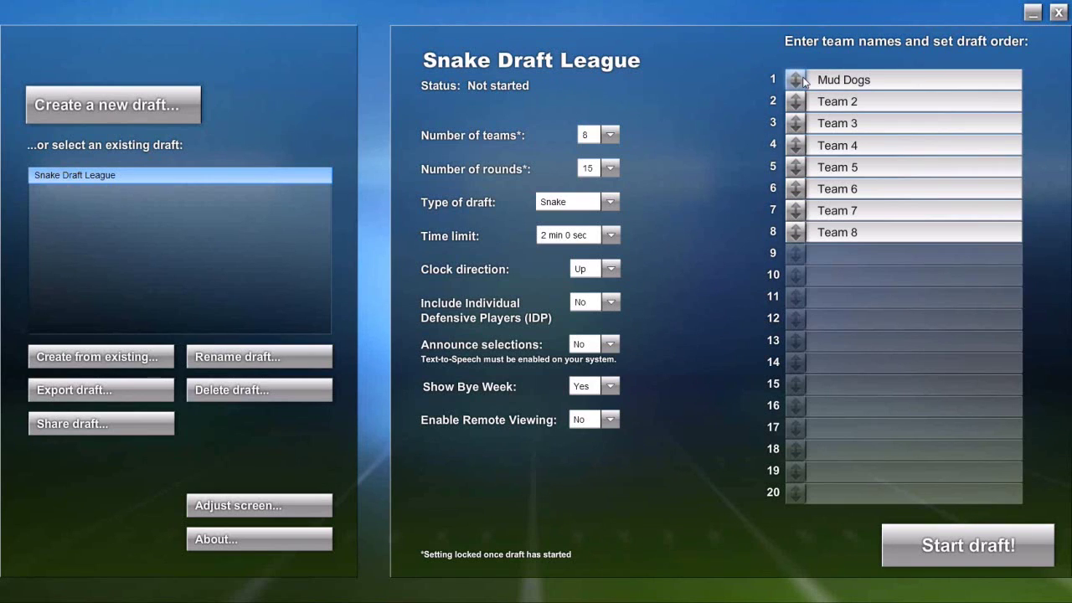
key("Tab")
type("Funky Monkeys")
left_click_drag(803, 79, 797, 241)
left_click_drag(796, 145, 797, 80)
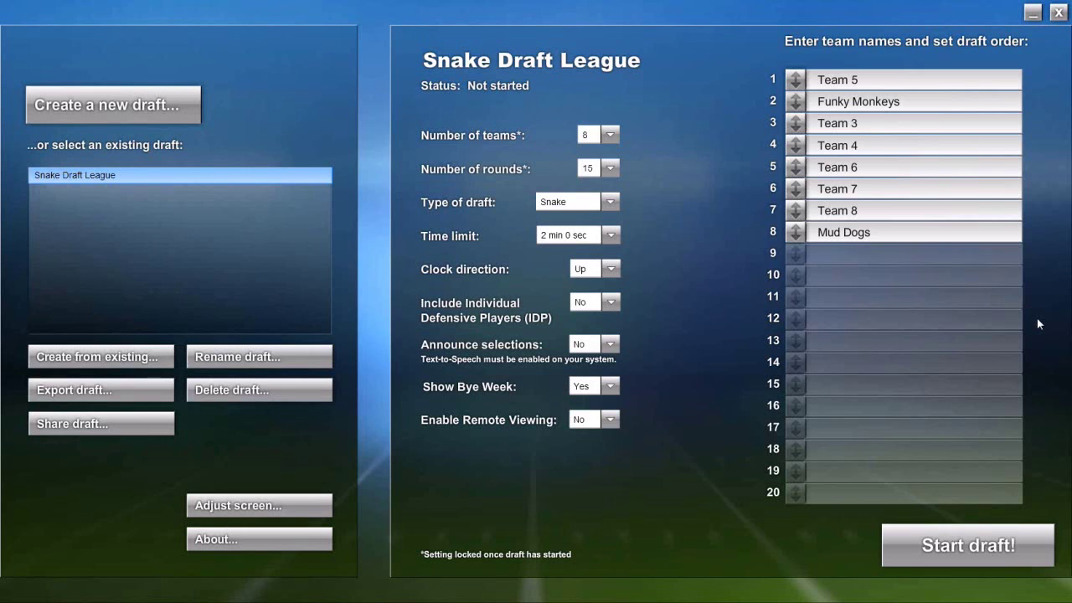
Step: Start the draft and dismiss the Let's get started! tips, leaving Team 5 on the clock
left_click(986, 546)
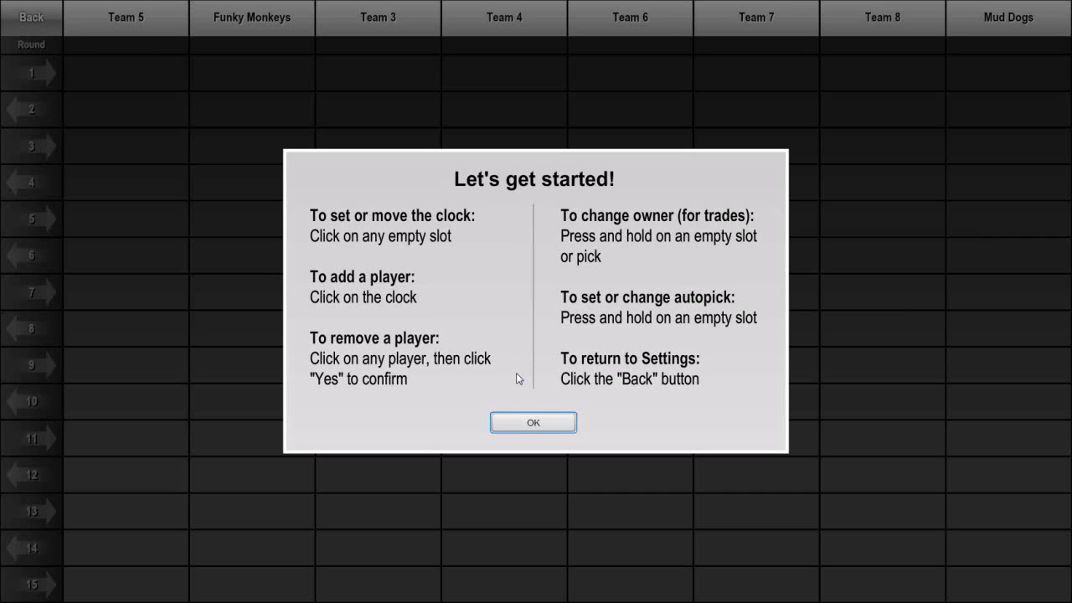
left_click(519, 423)
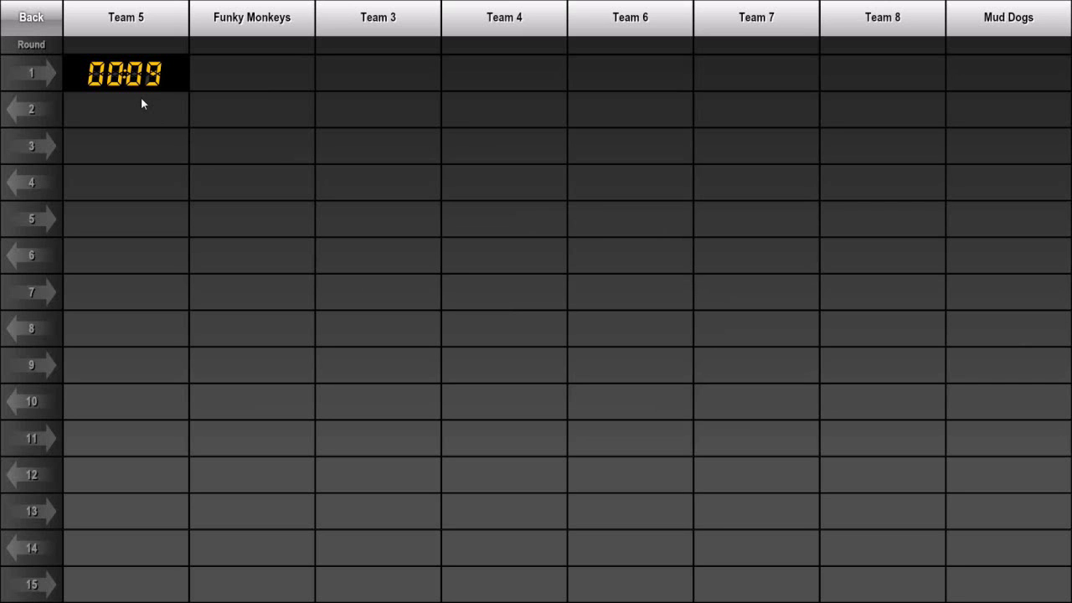
left_click(133, 78)
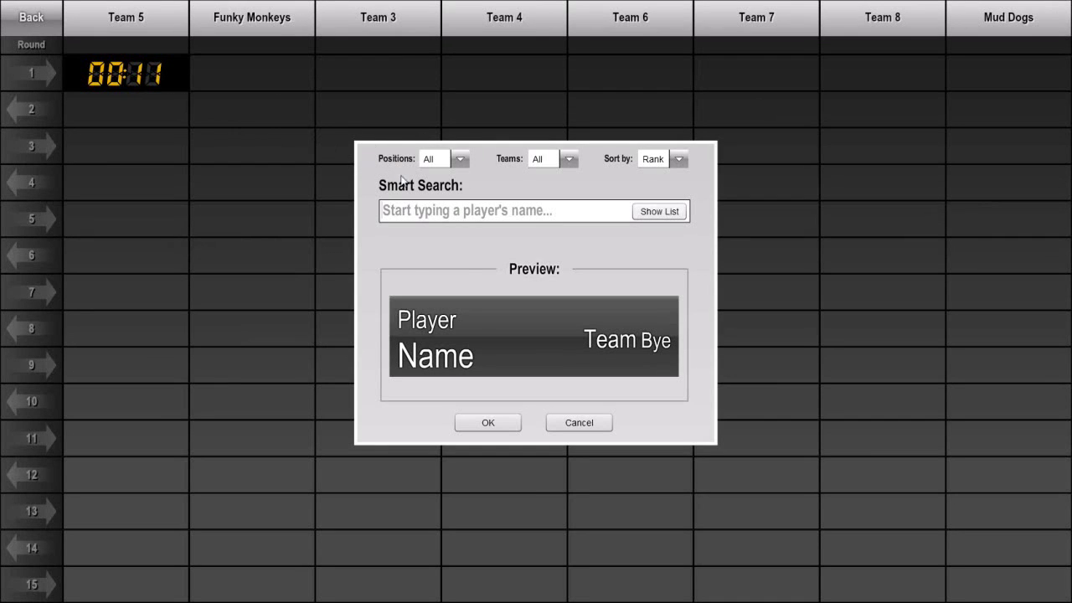
left_click(461, 163)
left_click(462, 167)
left_click(571, 162)
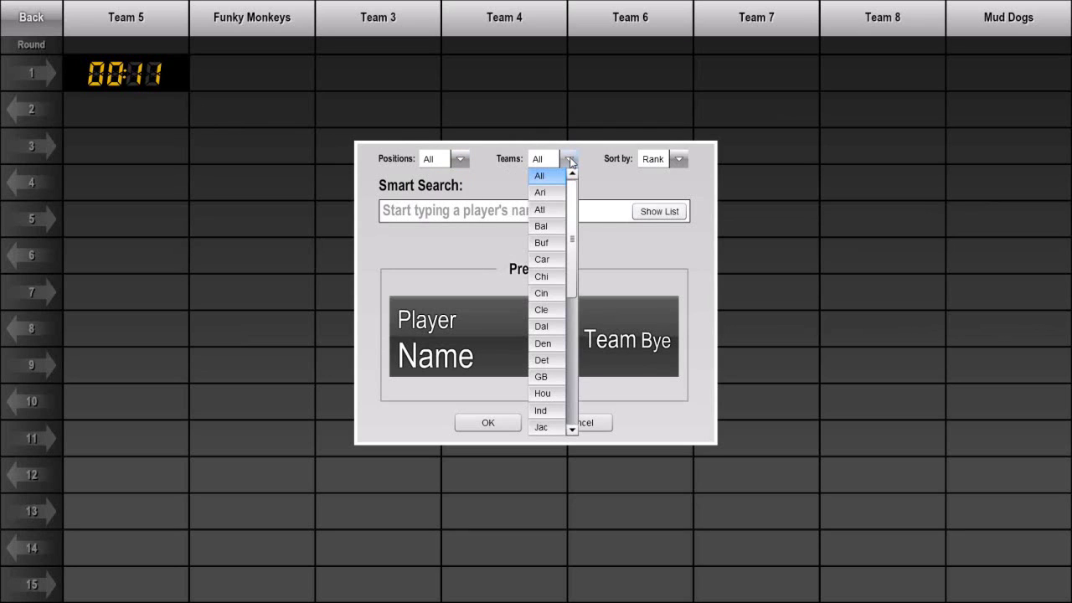
left_click(571, 161)
left_click(678, 160)
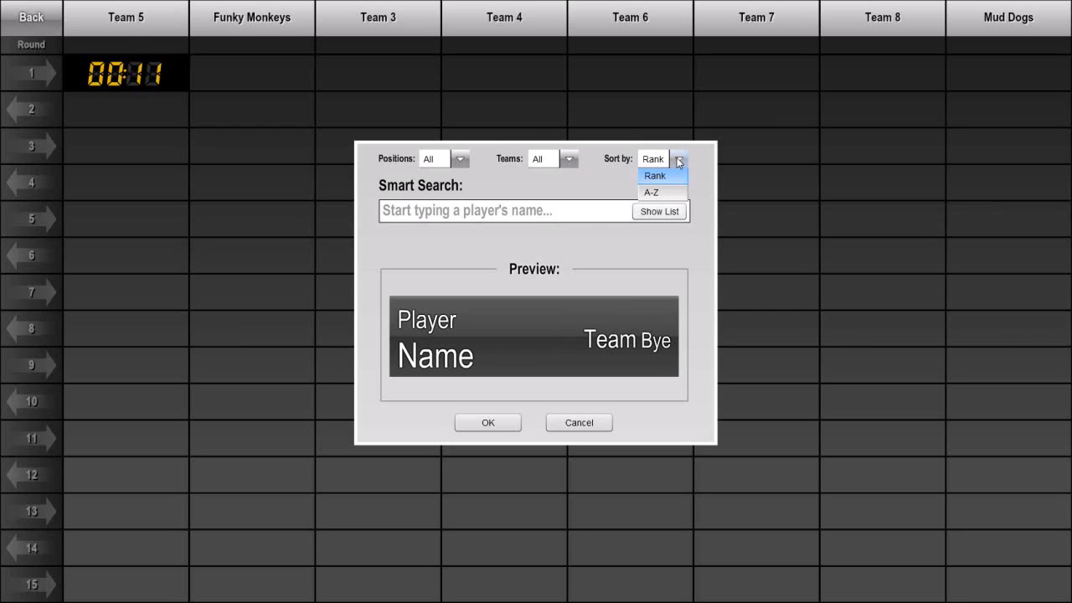
left_click(679, 163)
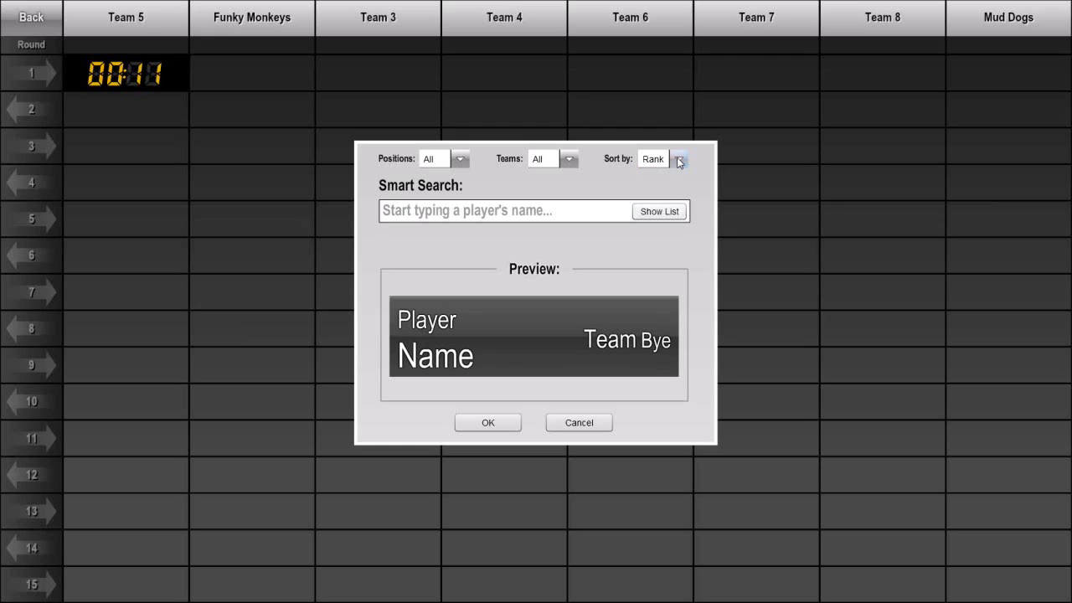
Step: Search Smart Search for 'adria' and draft Adrian Peterson as Team 5's round 1 pick
left_click(542, 209)
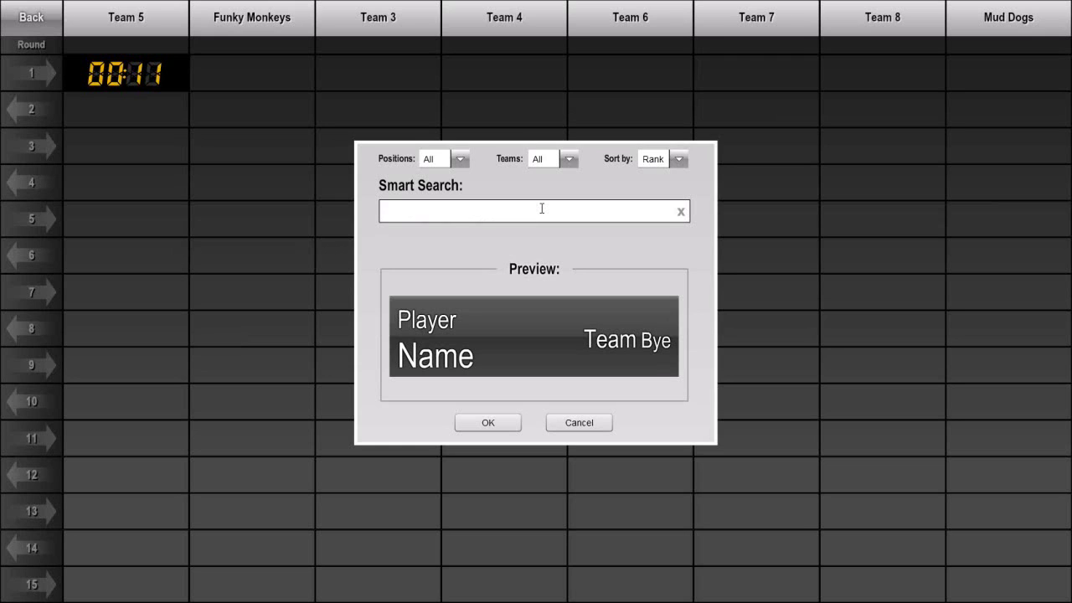
type("a")
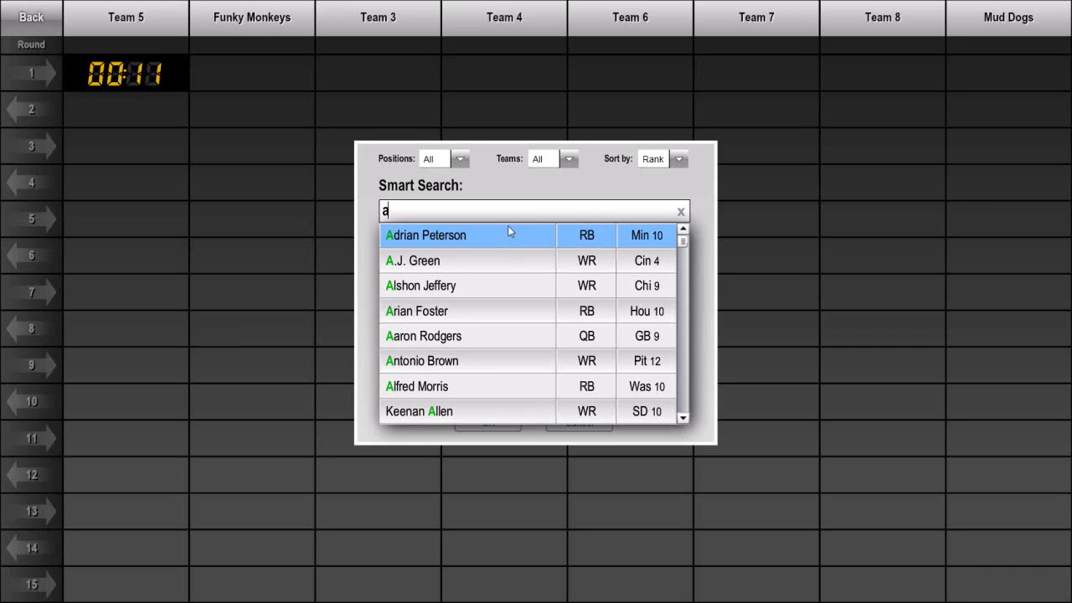
type("dri")
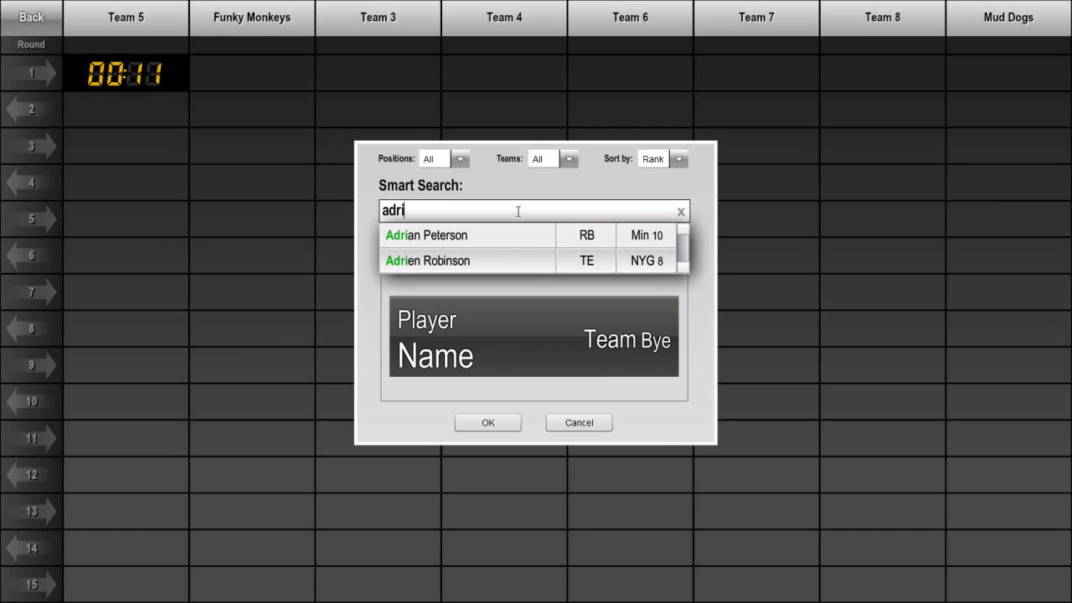
type("a")
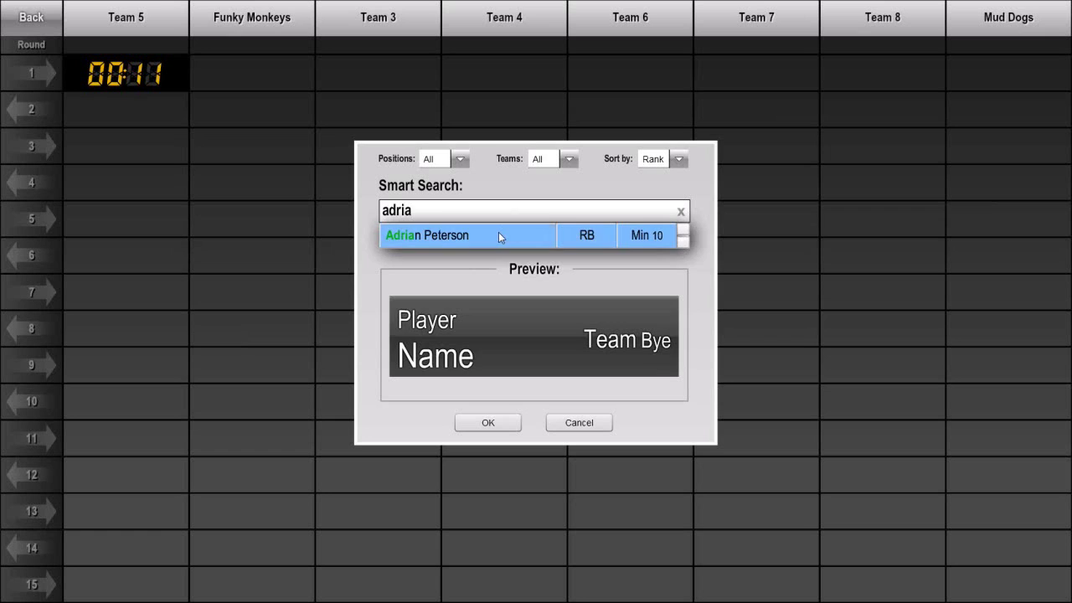
left_click(498, 234)
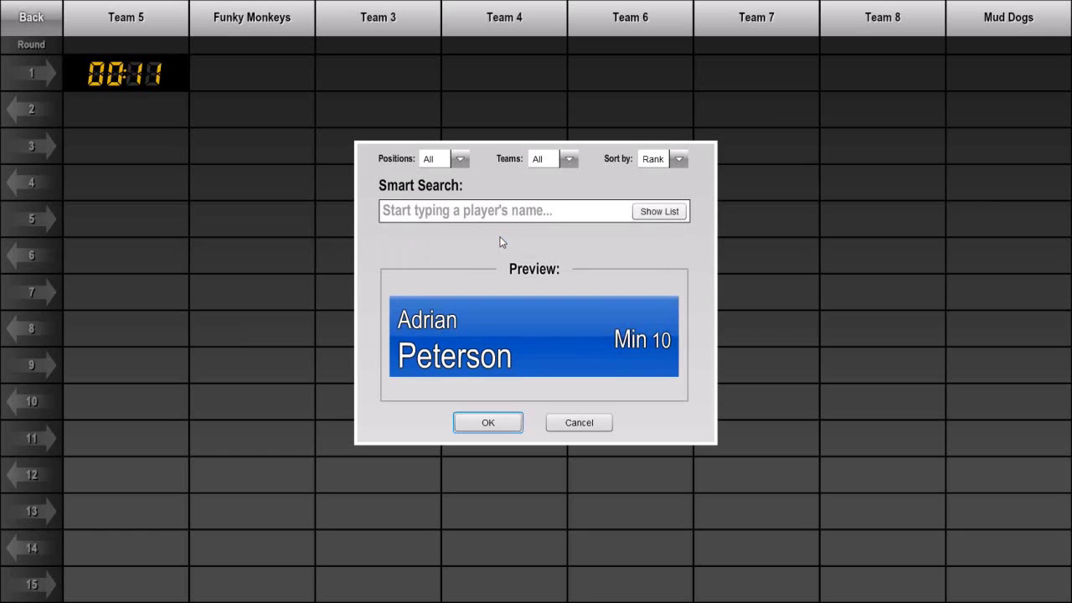
left_click(492, 424)
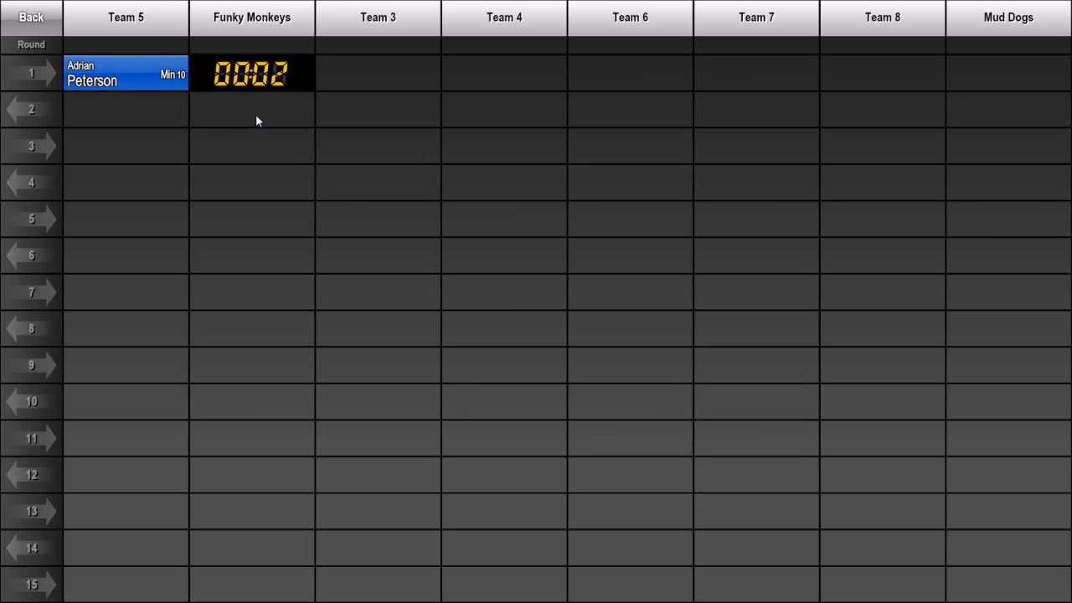
Step: Search 'j' in Smart Search and draft Jamaal Charles (KC) for the Funky Monkeys in round 1
left_click(248, 68)
type("j")
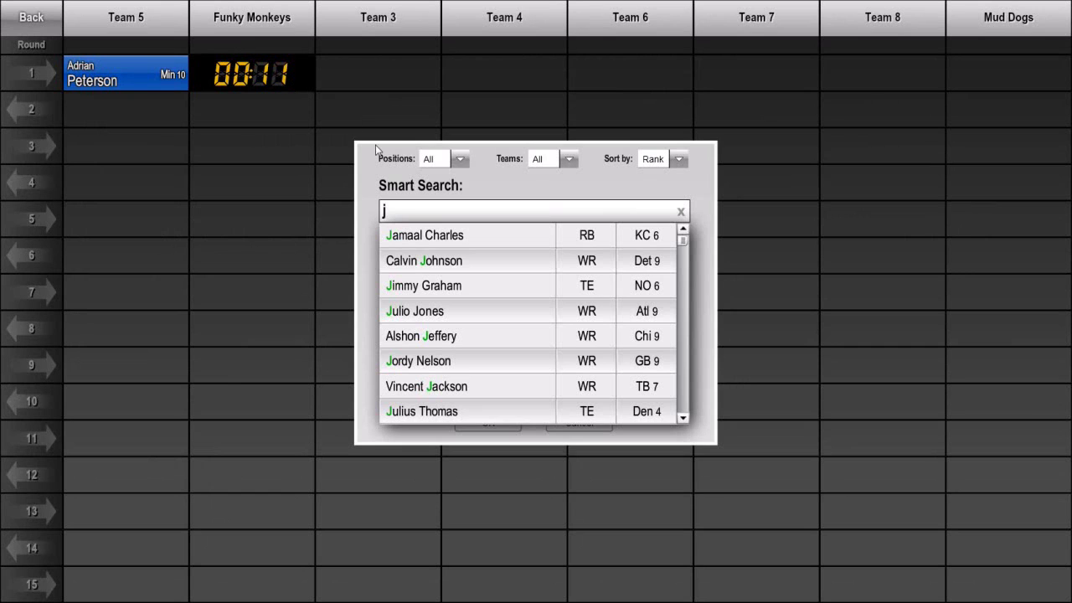
left_click(402, 233)
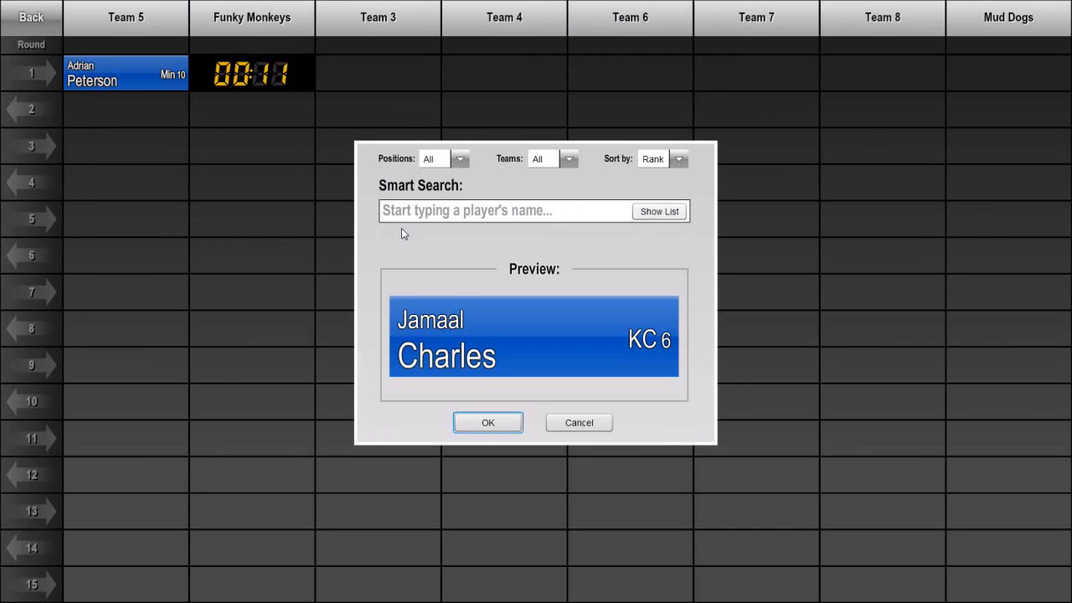
left_click(487, 423)
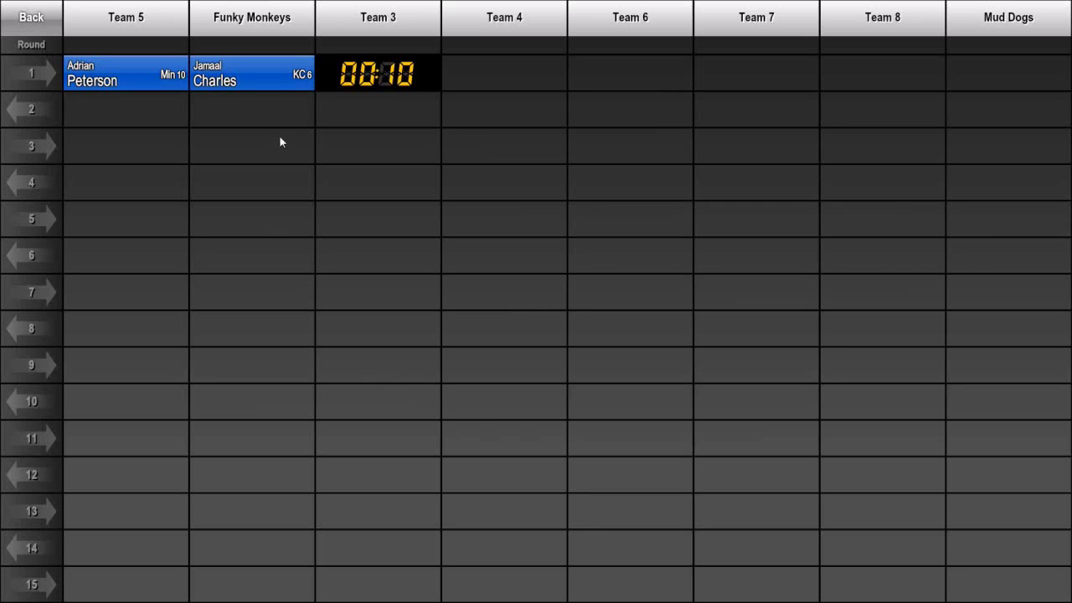
Step: Remove the Jamaal Charles pick and put the Funky Monkeys' round 1 slot back on the clock
left_click(242, 77)
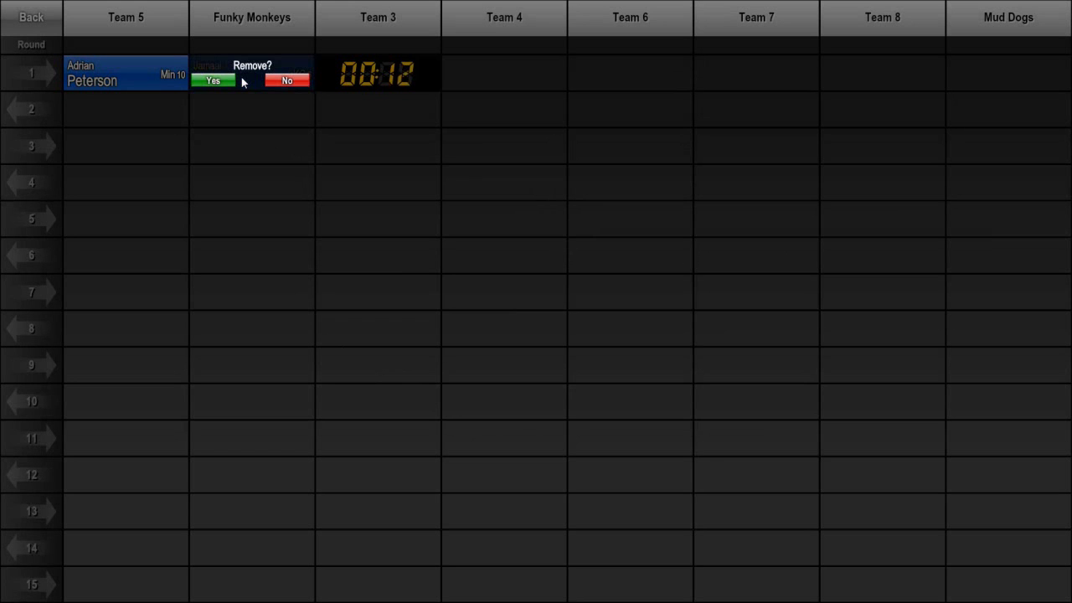
left_click(224, 82)
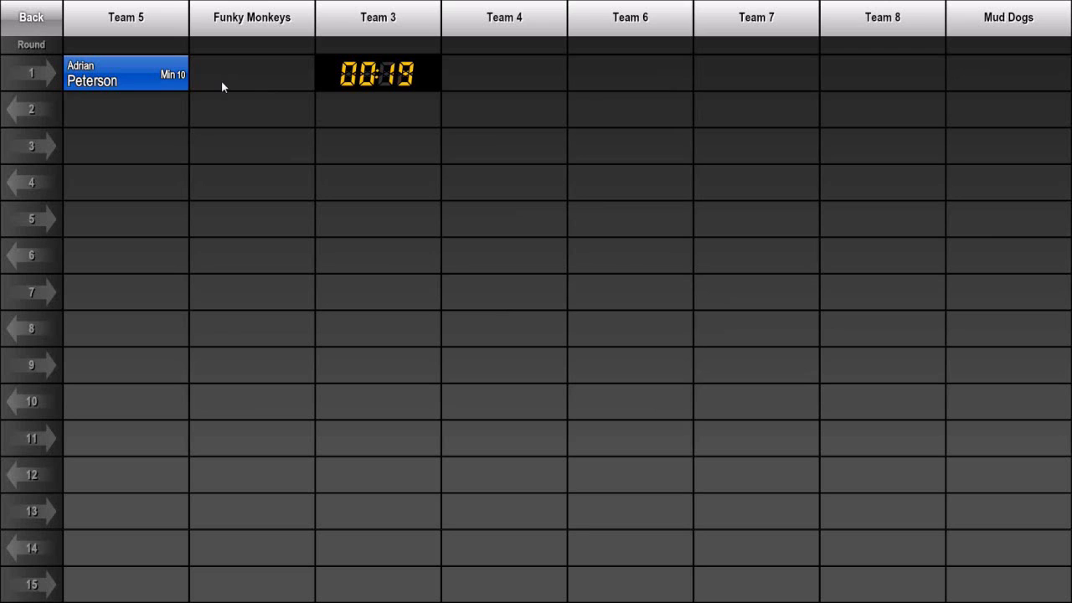
left_click(223, 87)
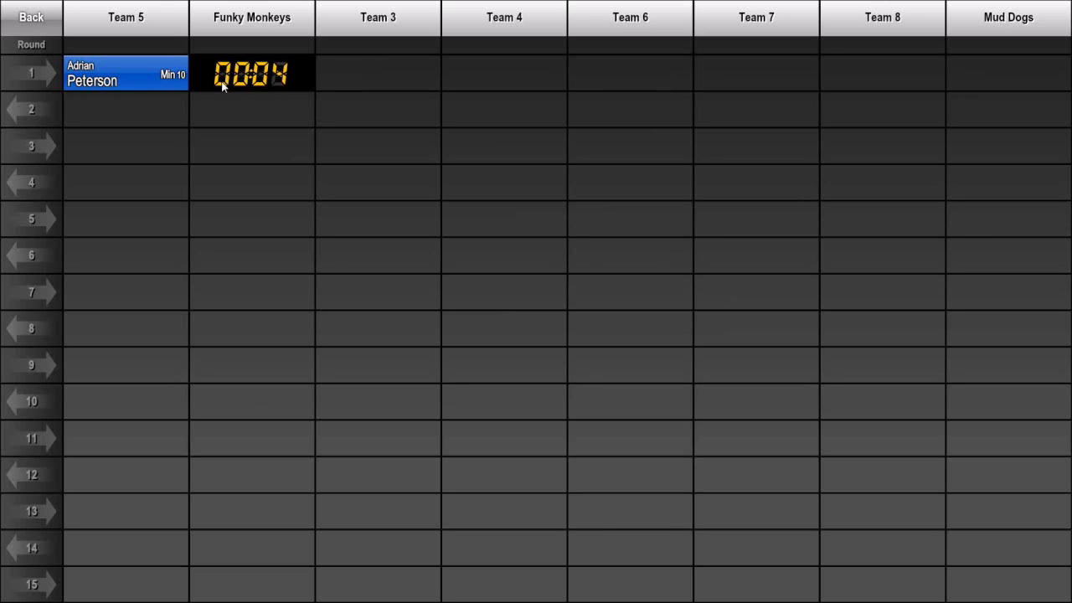
Step: Go back from the draft board to the main draft screen, where Snake Draft League shows In progress
left_click(48, 26)
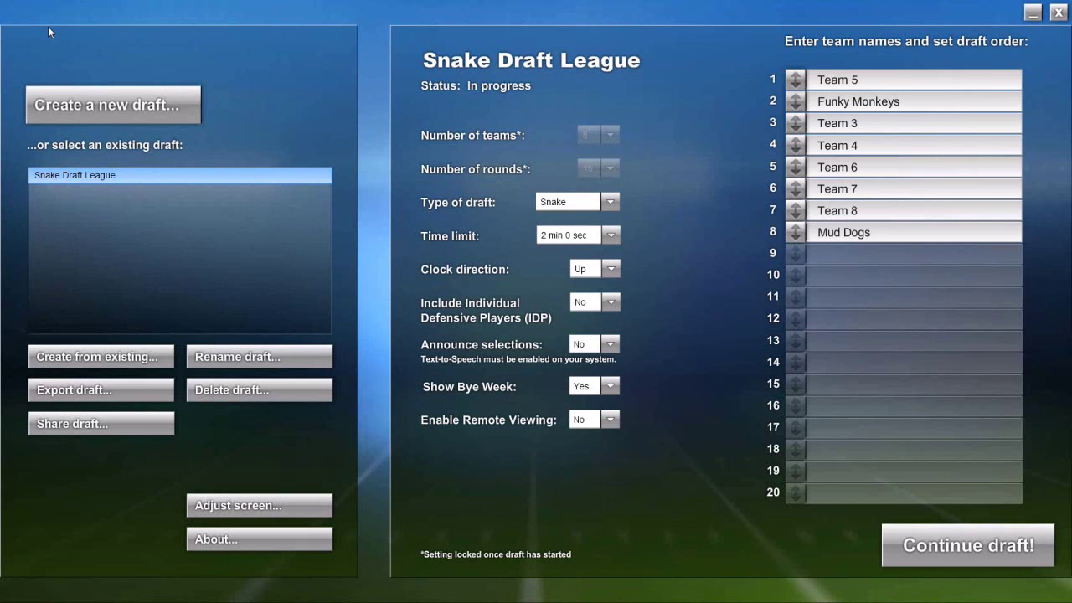